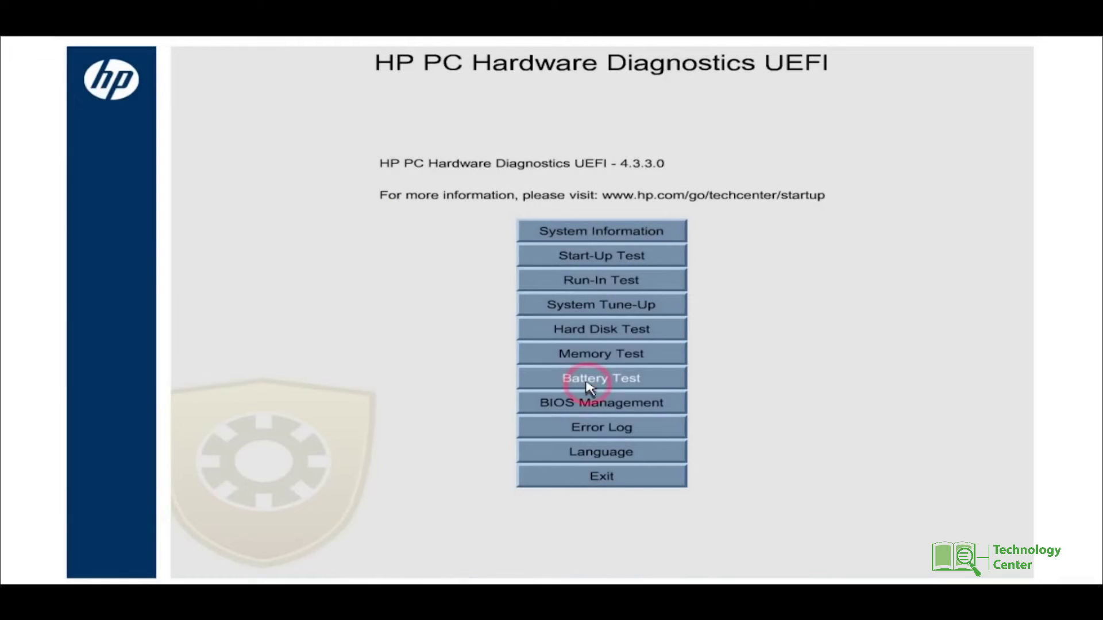
- Open Battery Test from the HP diagnostics main menu
click(590, 387)
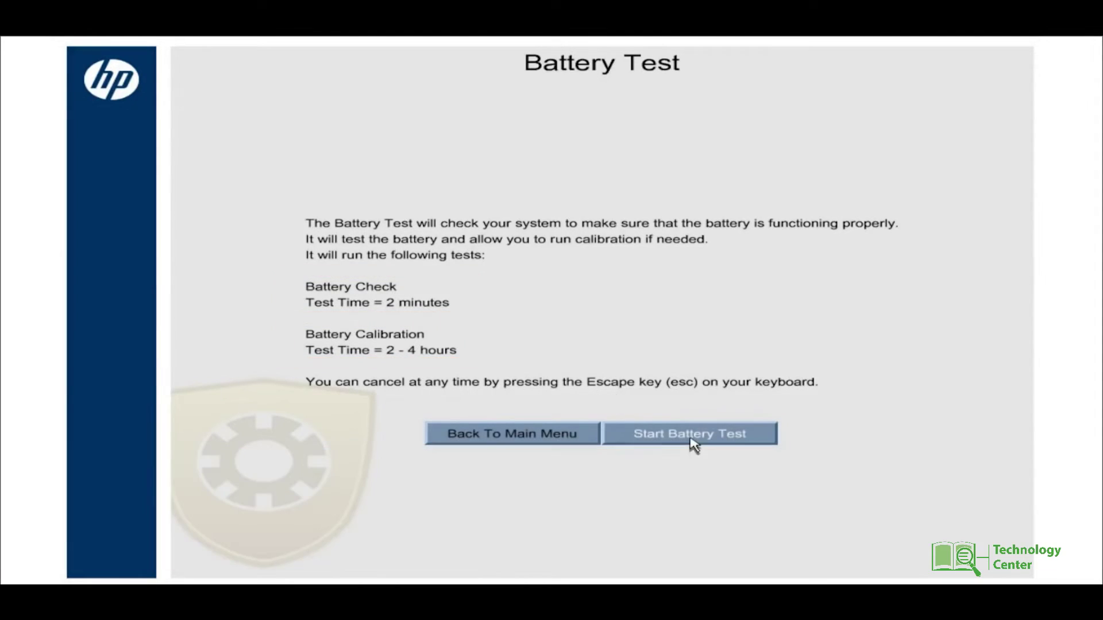
- Start the battery check from the Battery Test page
click(694, 442)
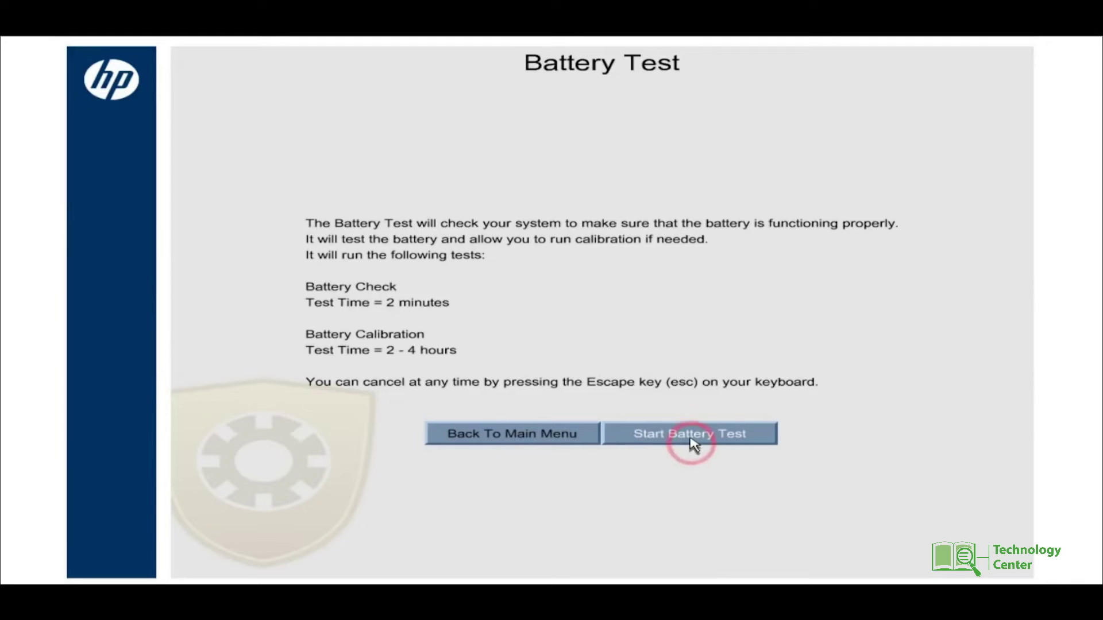